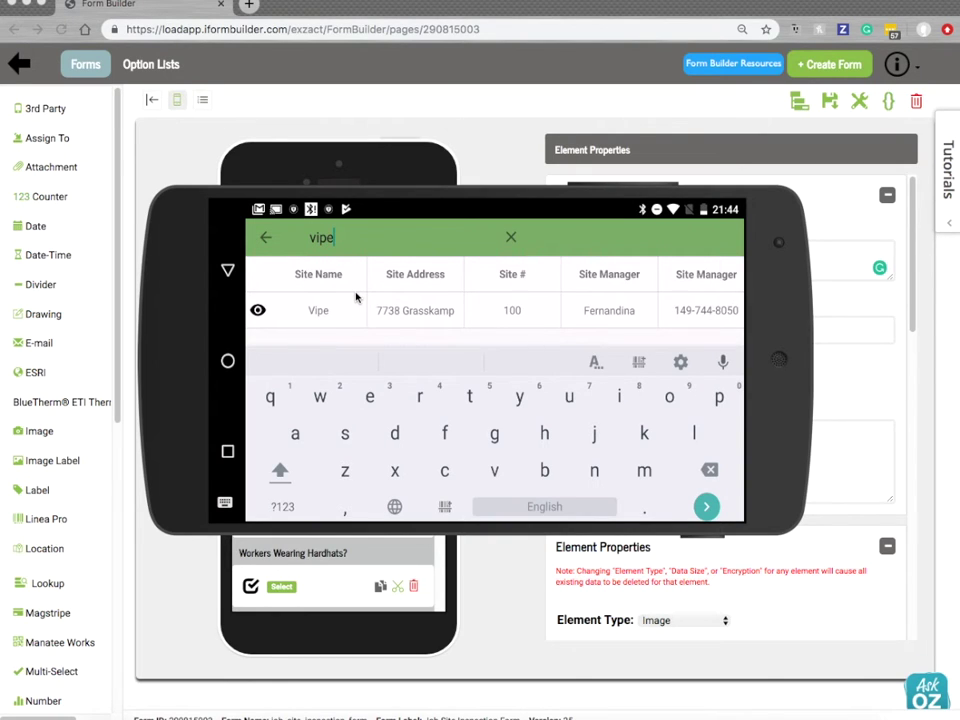
Step: Choose the Vipe record in the mobile form's site lookup and review the site details and photo
click(257, 312)
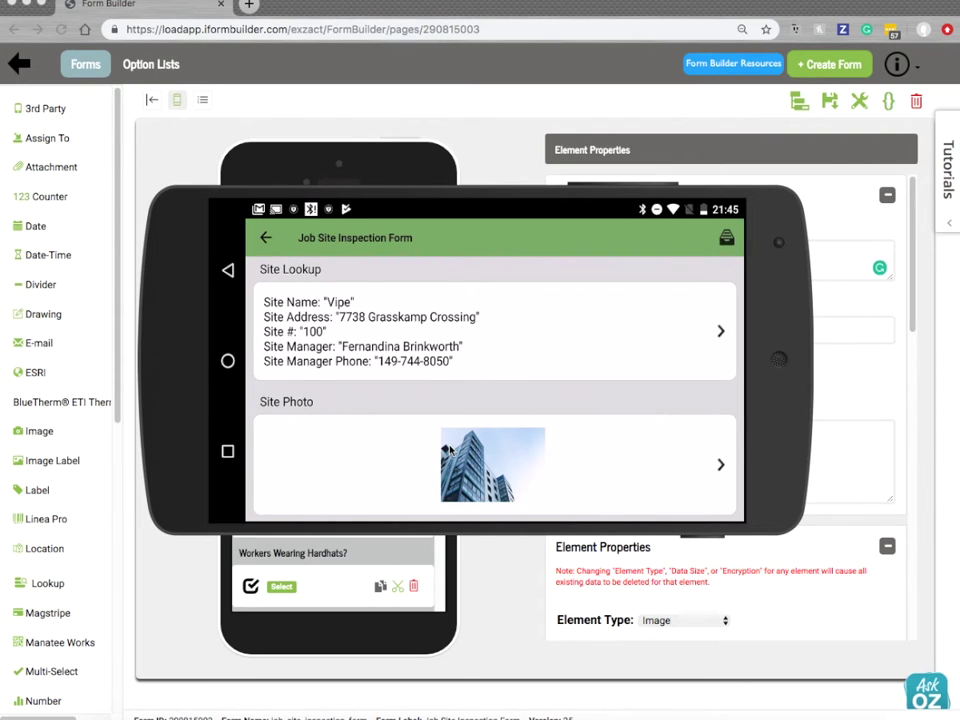
scroll(424, 367, down, 1)
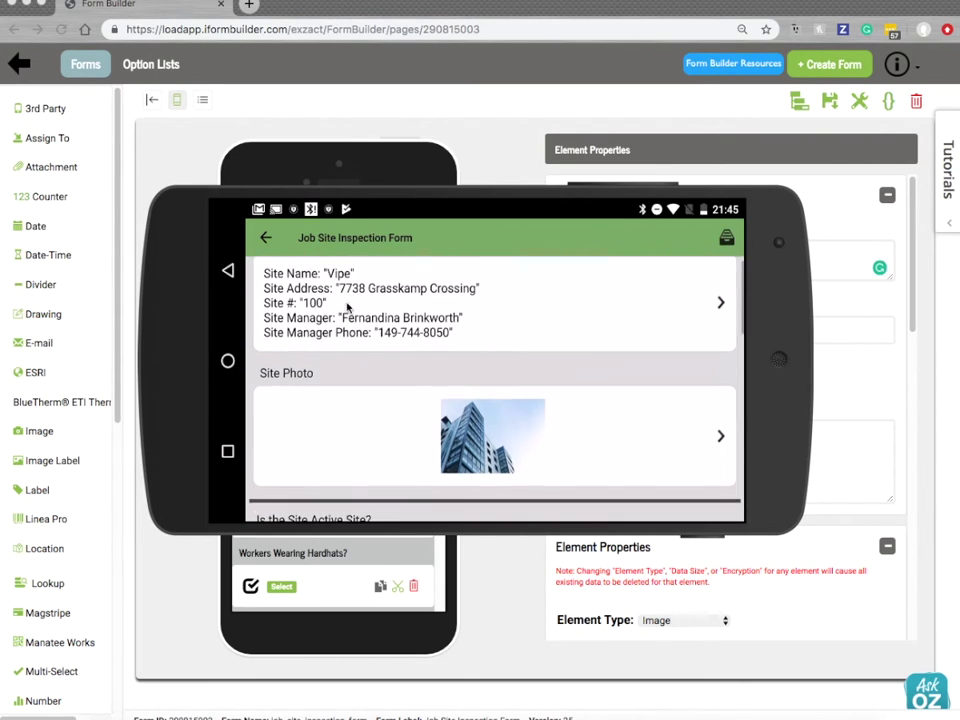
scroll(343, 302, up, 1)
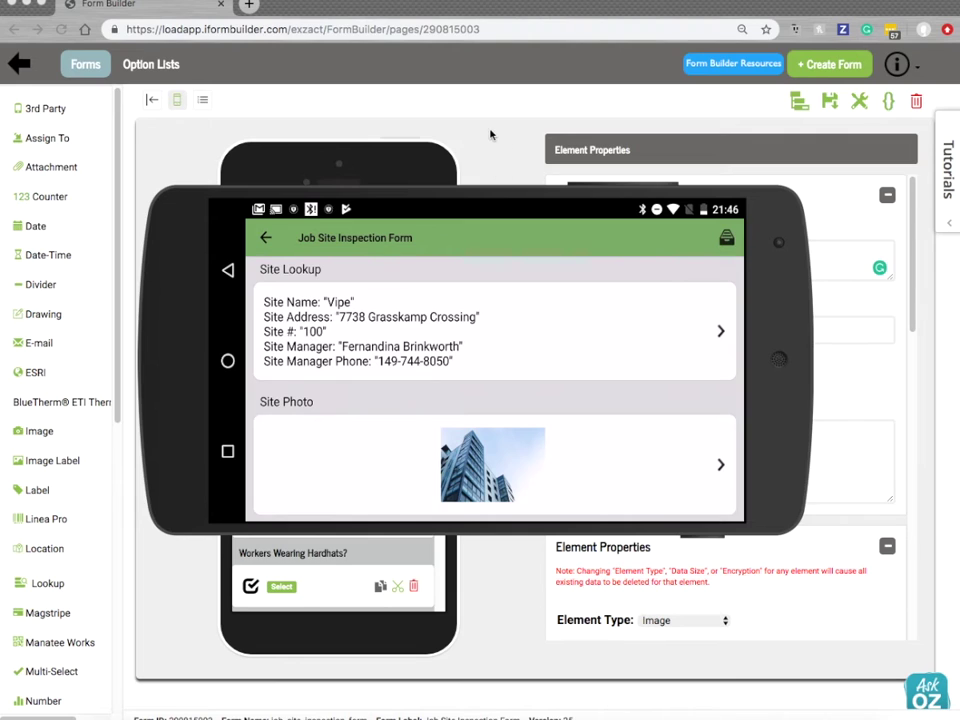
Step: Assign job_site_database to the Site Lookup element, displaying the Site Name, Site Address, Site Manager, Site Manager Phone and Site # columns
click(350, 317)
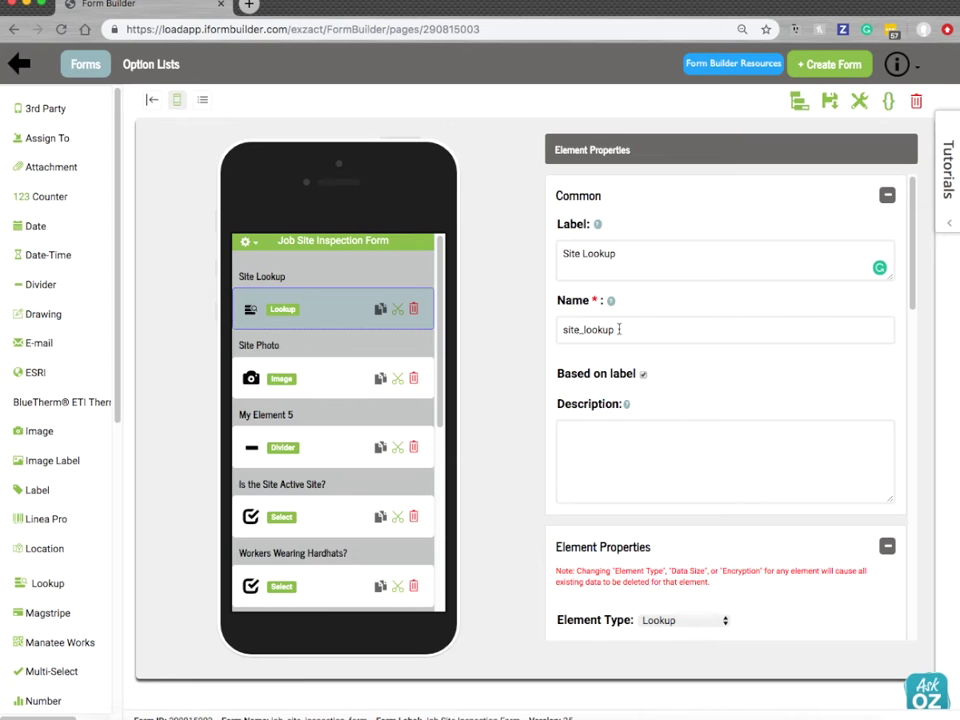
scroll(660, 322, down, 5)
scroll(663, 322, down, 4)
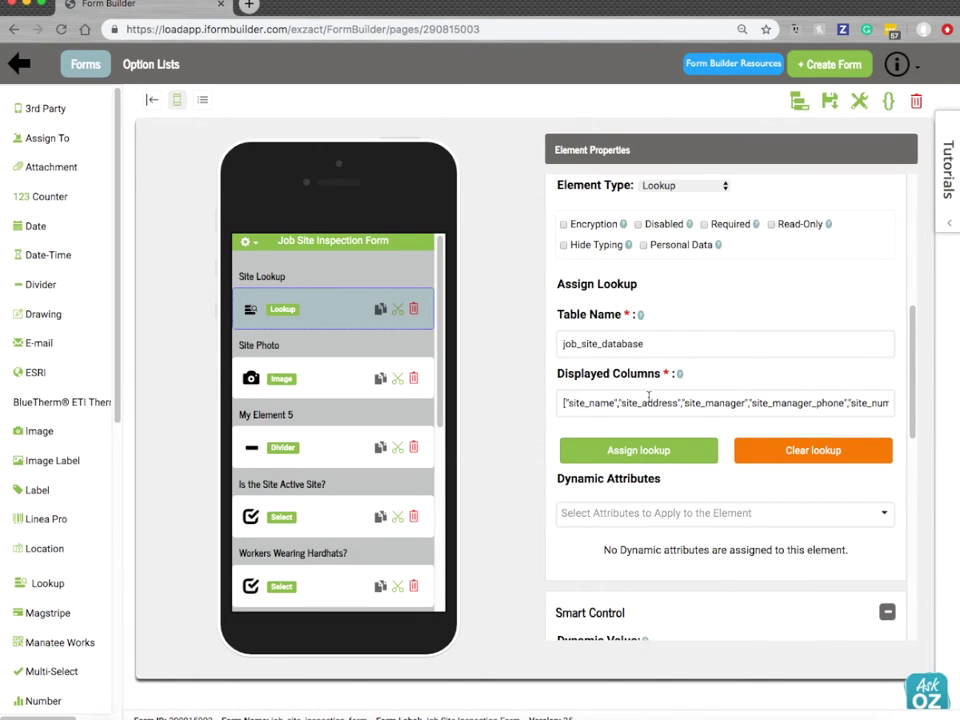
click(663, 453)
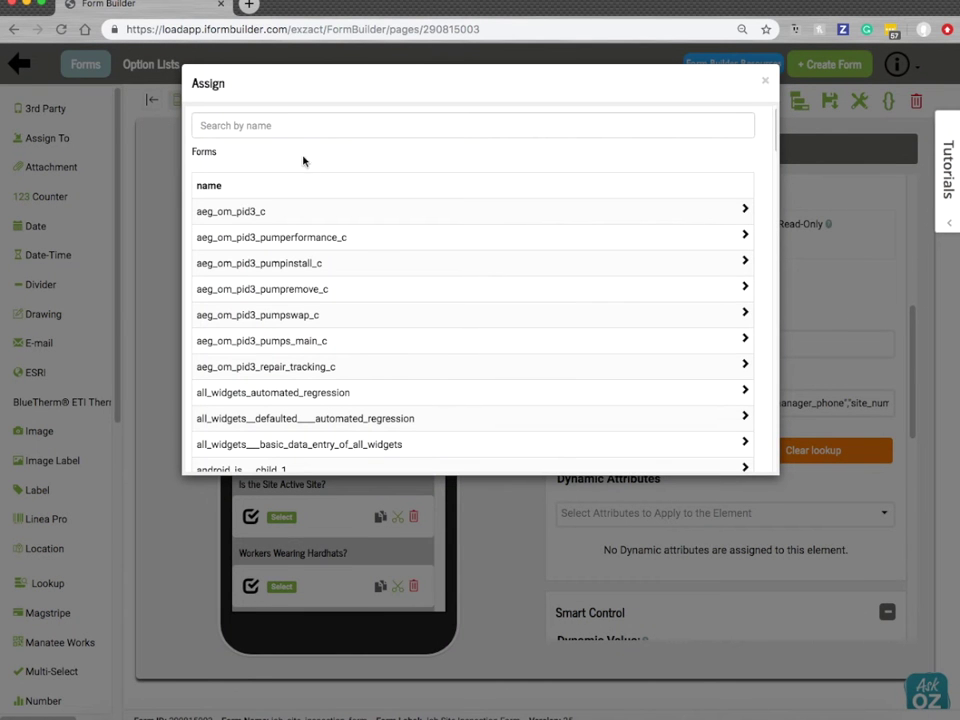
click(298, 128)
text(job)
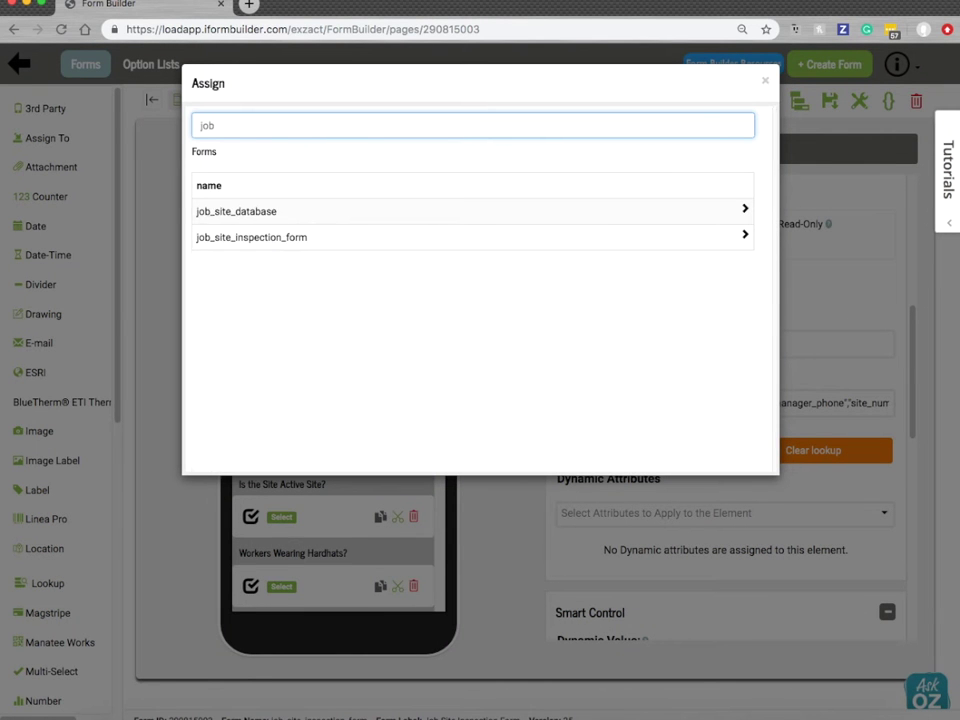
click(270, 211)
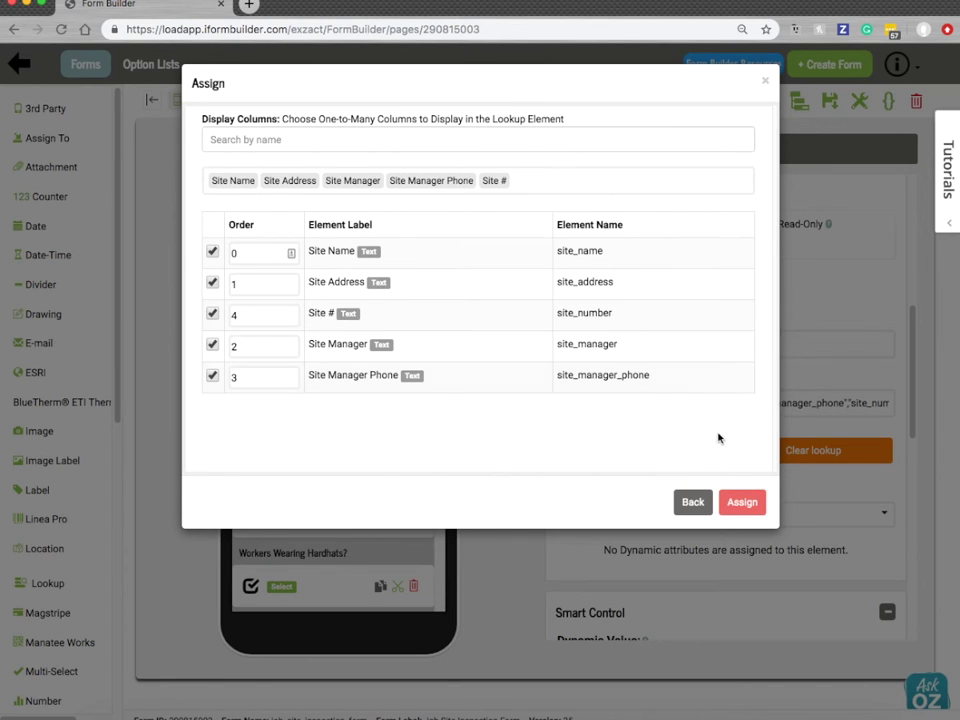
click(742, 502)
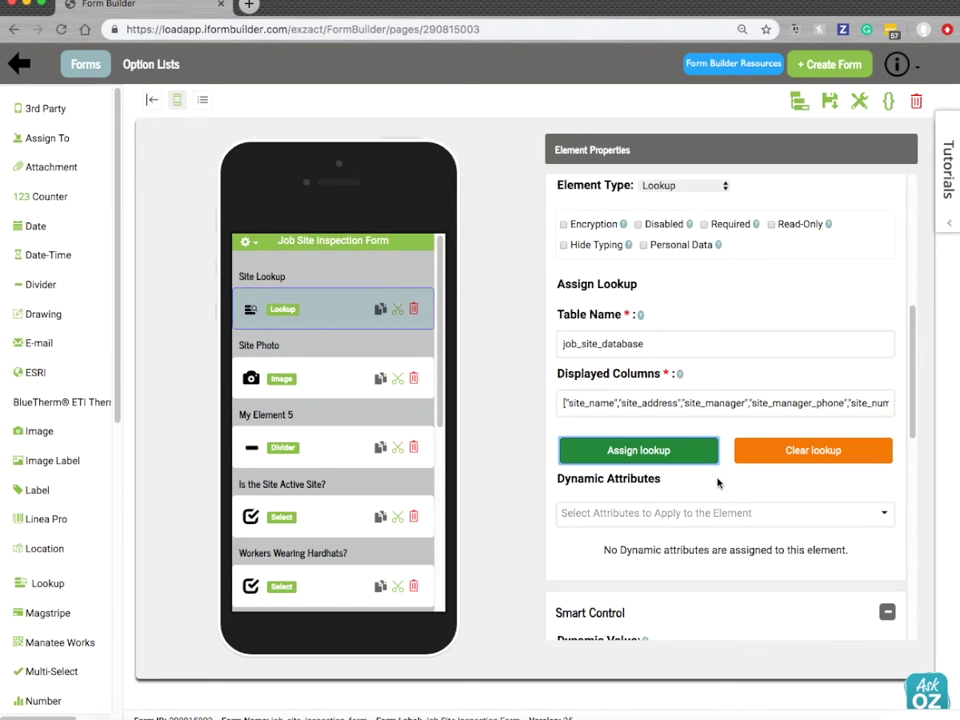
Step: Review the dynamic attributes available for the Site Lookup element and compare with the lookup on the mirrored mobile form
click(709, 516)
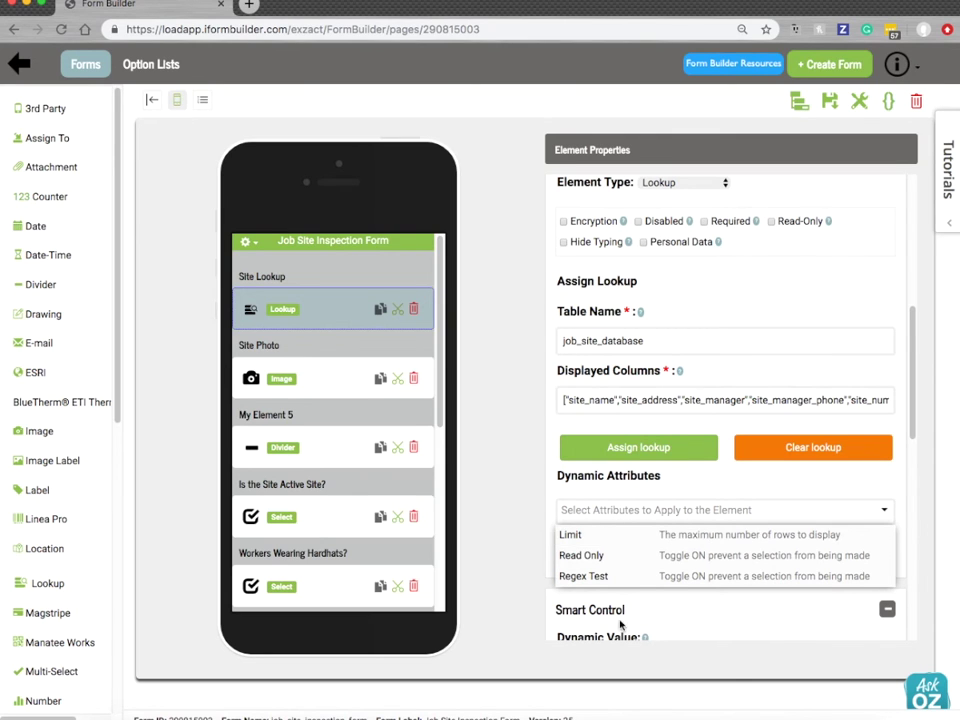
click(478, 716)
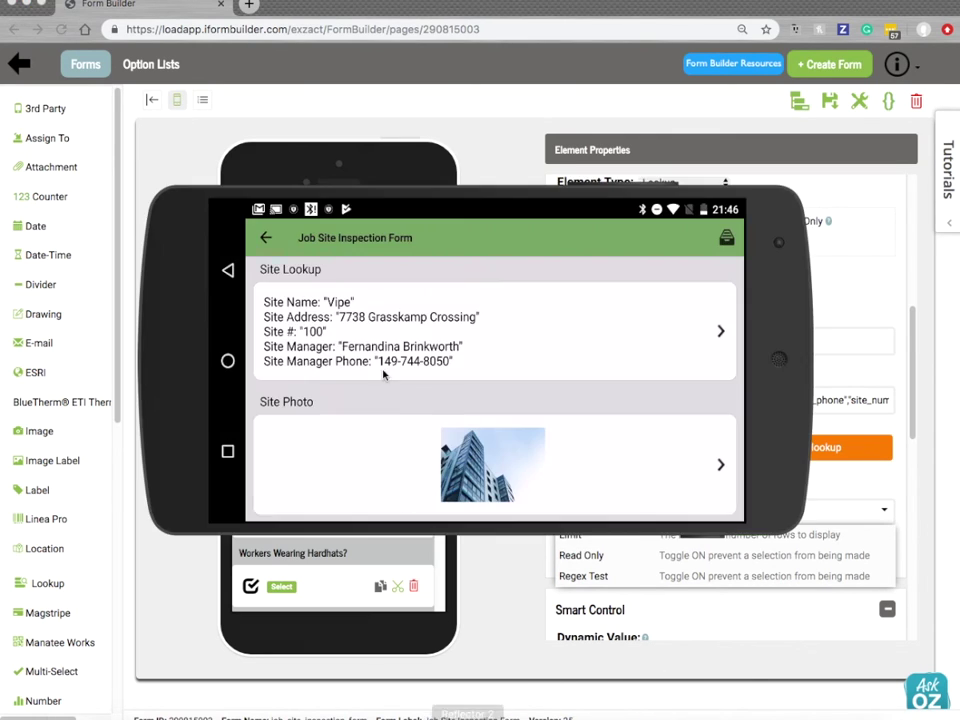
click(309, 301)
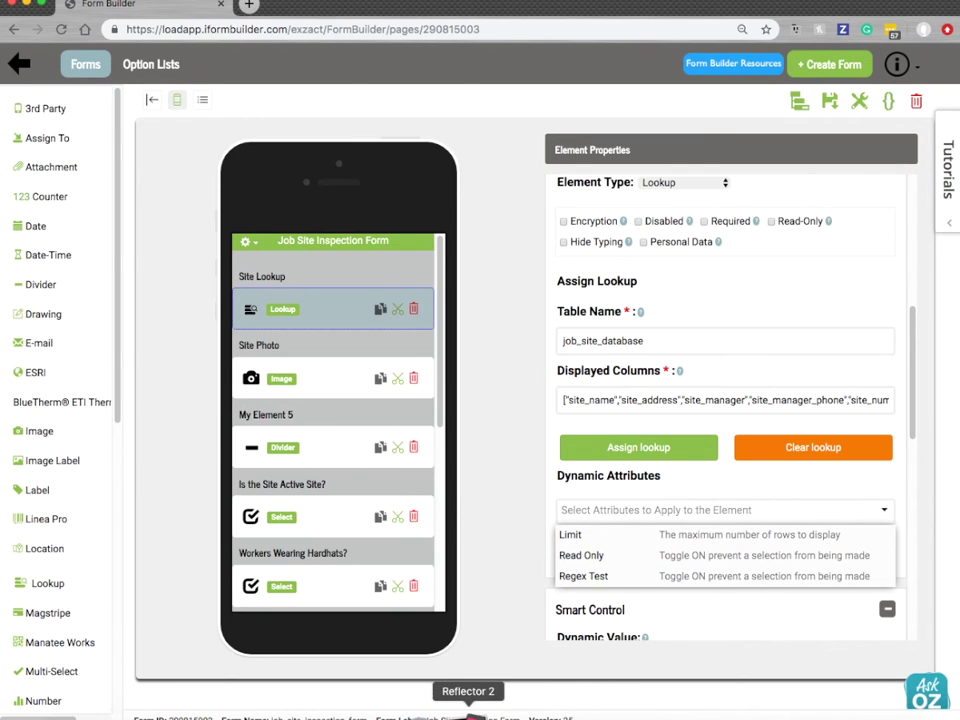
click(469, 711)
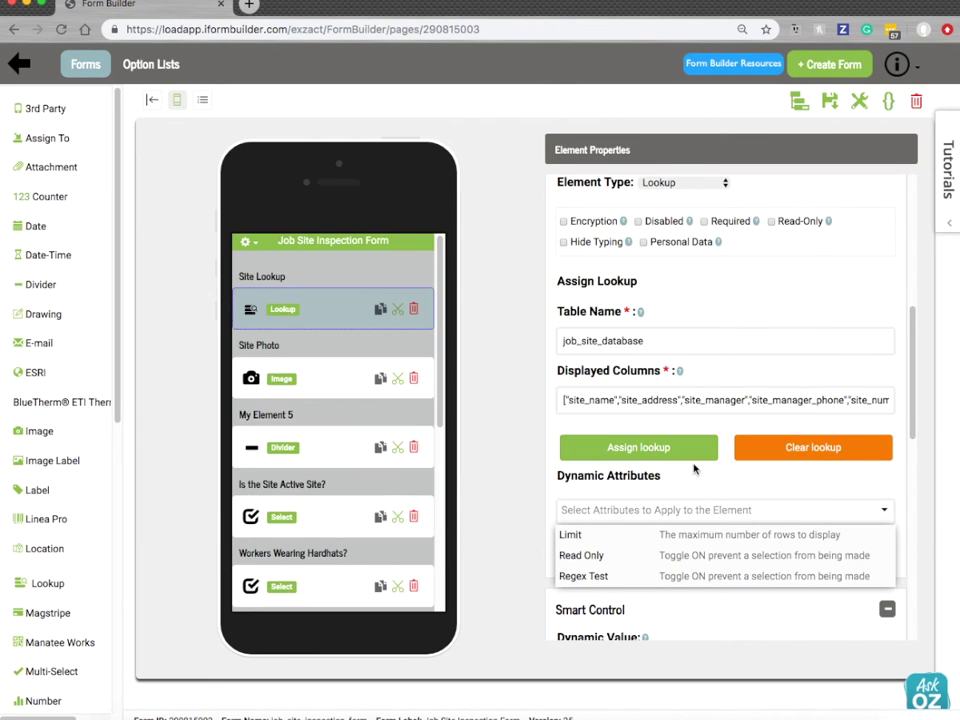
click(690, 480)
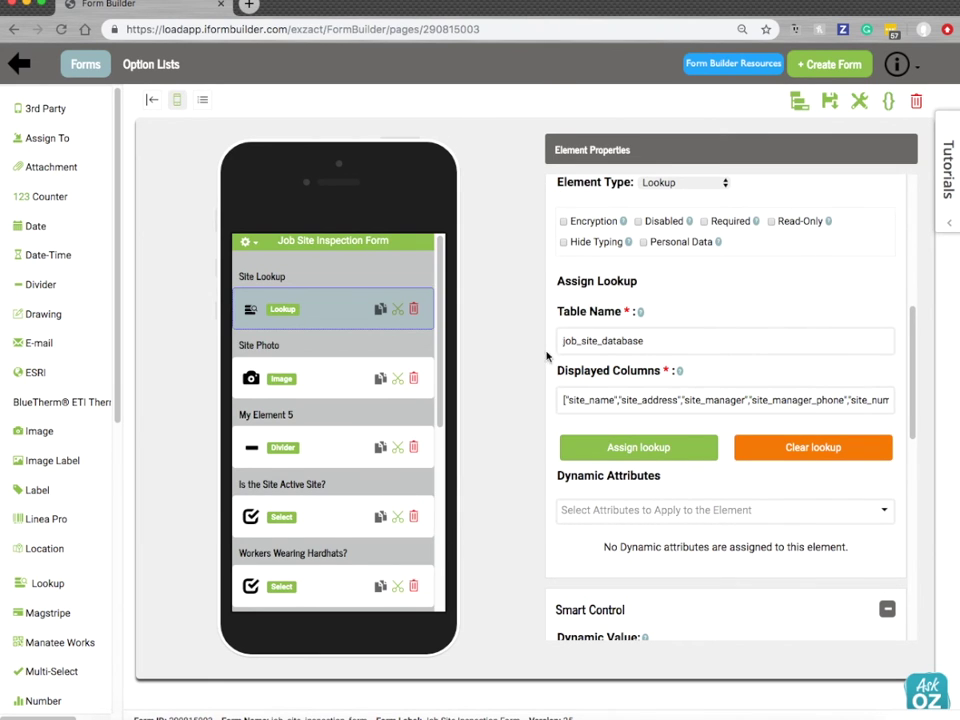
Step: Copy the lookup's table name job_site_database into the Site Photo dynamic value, making it job_site_database.site_photo
click(302, 376)
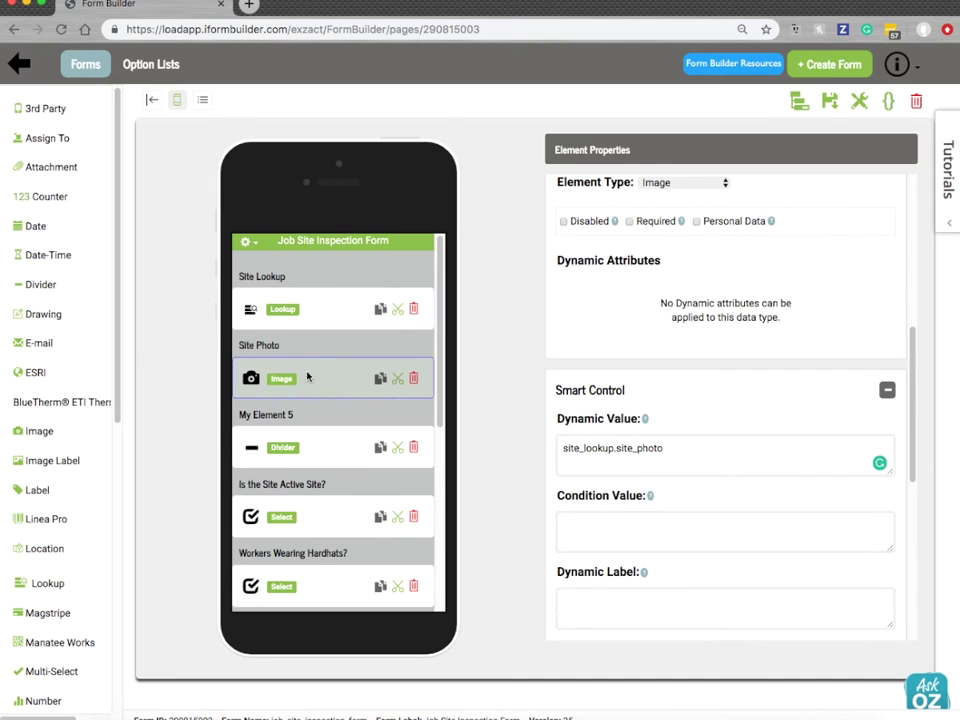
click(326, 318)
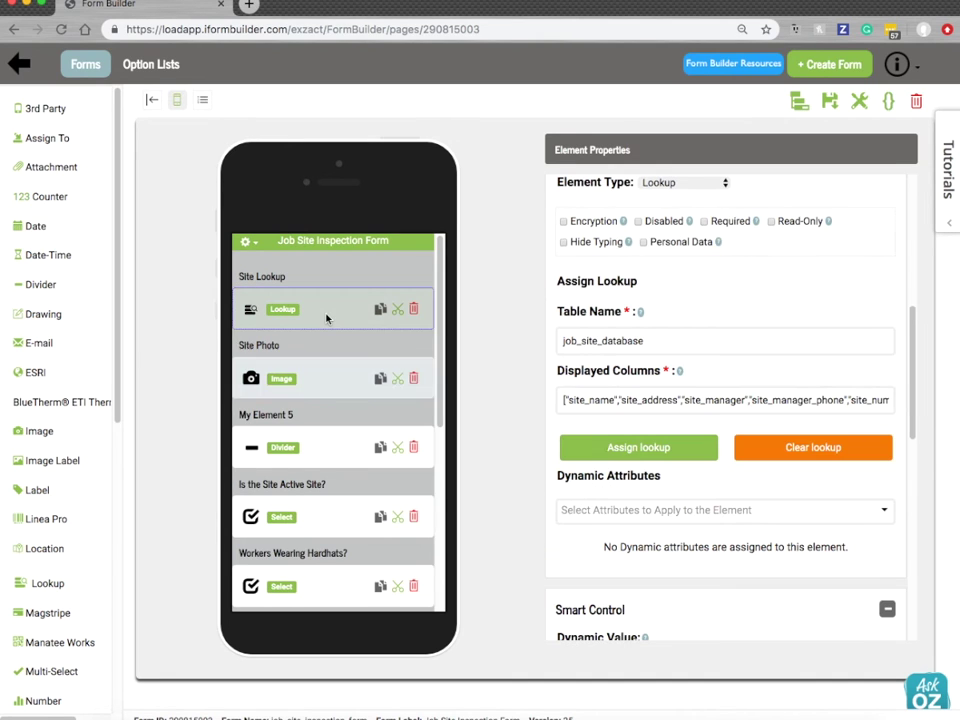
double_click(612, 342)
key(super+c)
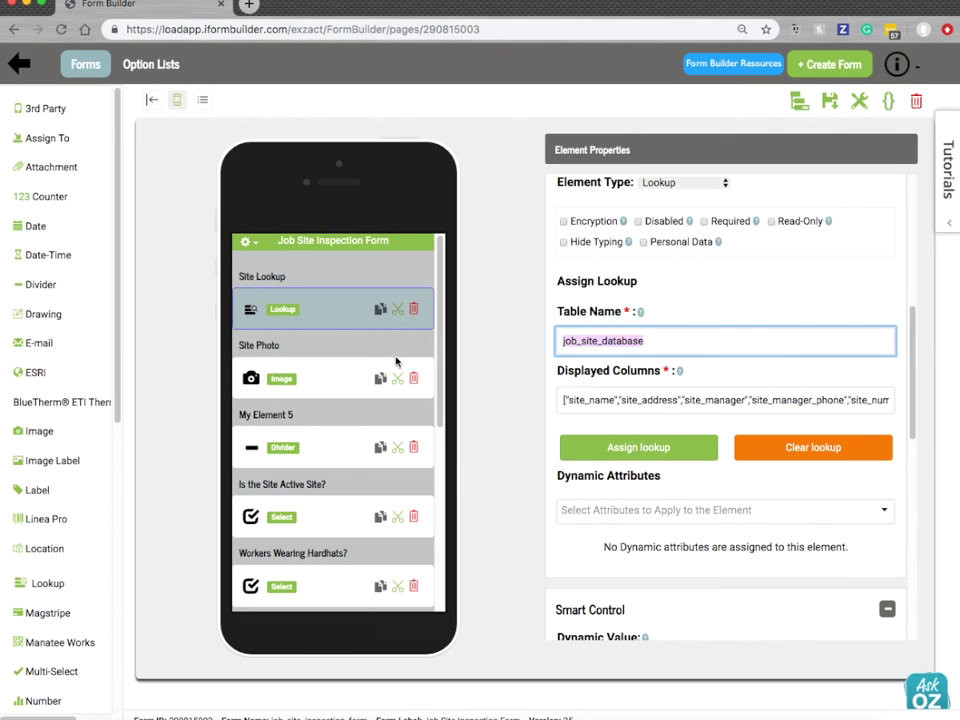
click(372, 378)
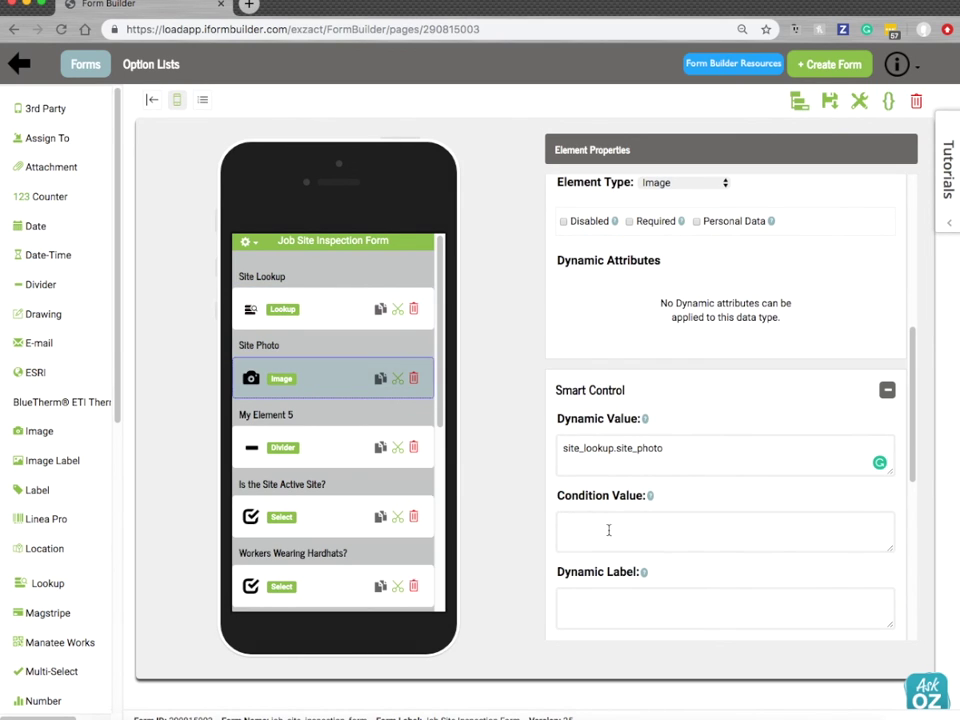
double_click(590, 448)
key(super+v)
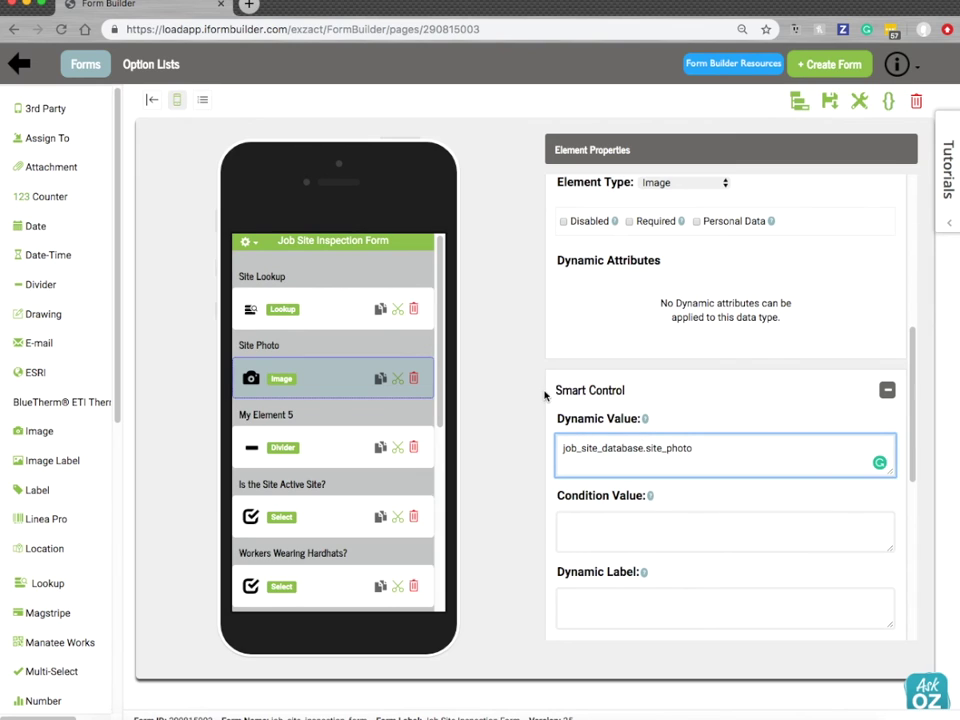
click(676, 448)
double_click(676, 448)
Step: Check the Site Lookup element's own name against its assigned table name
click(326, 305)
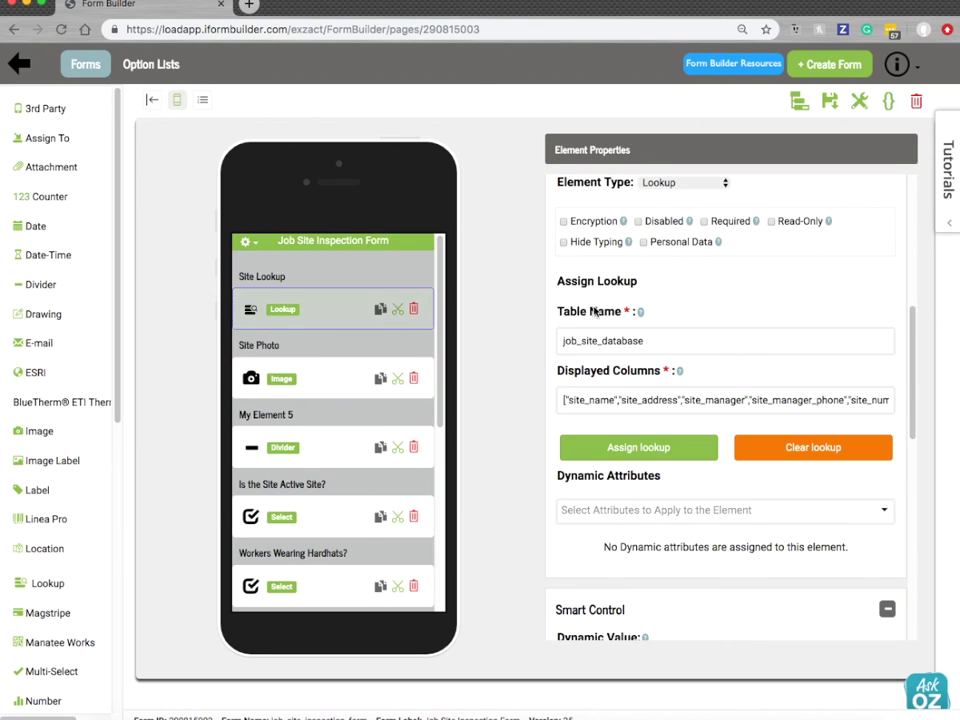
click(619, 328)
double_click(615, 328)
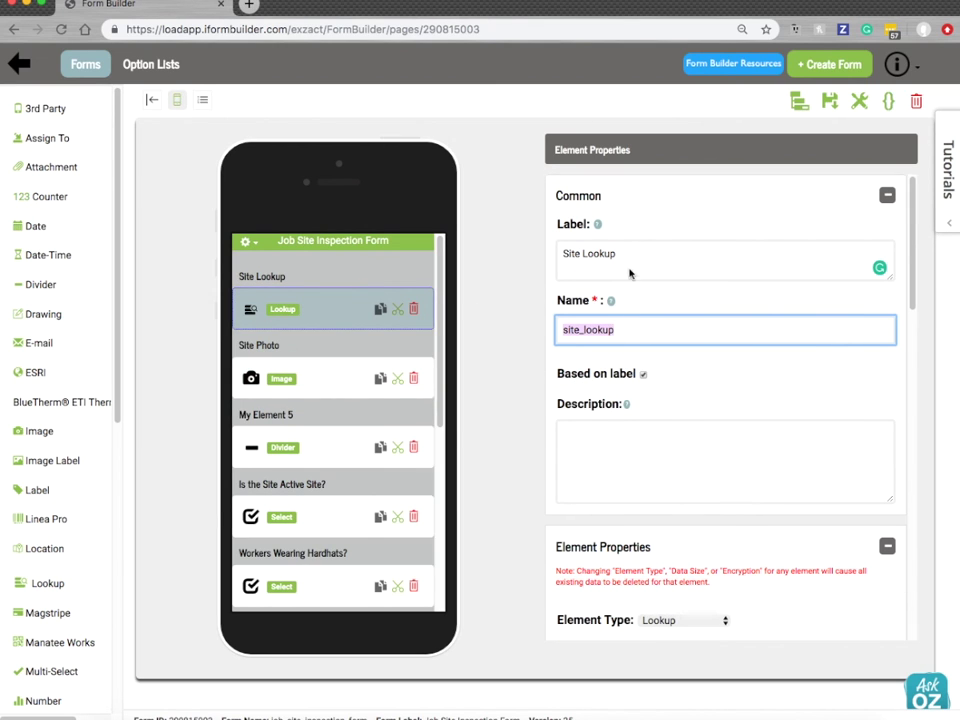
scroll(615, 396, down, 5)
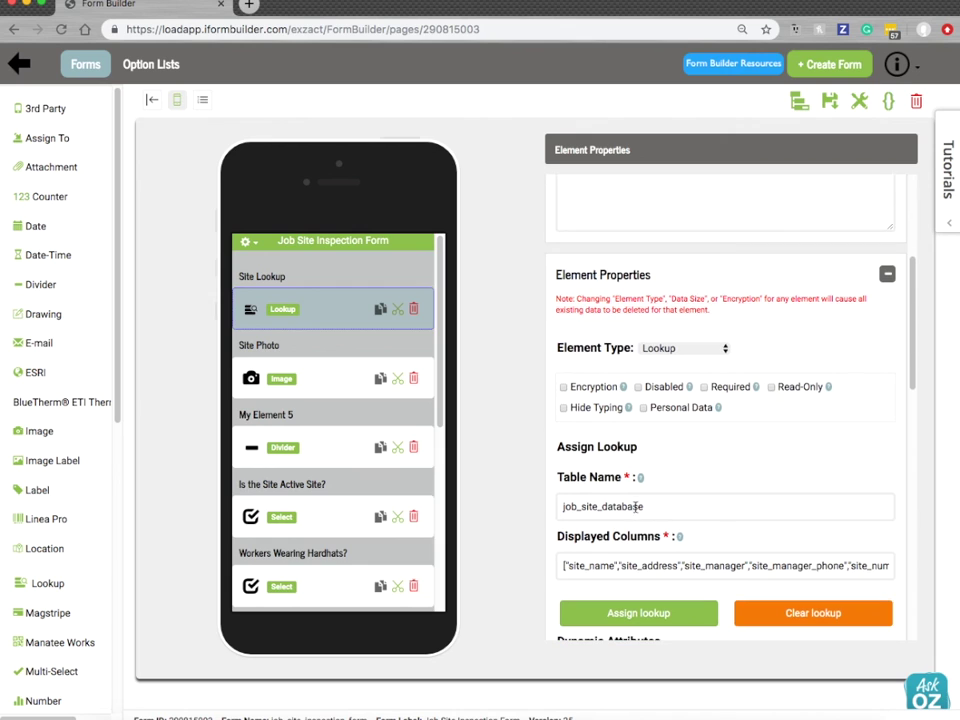
scroll(636, 507, up, 5)
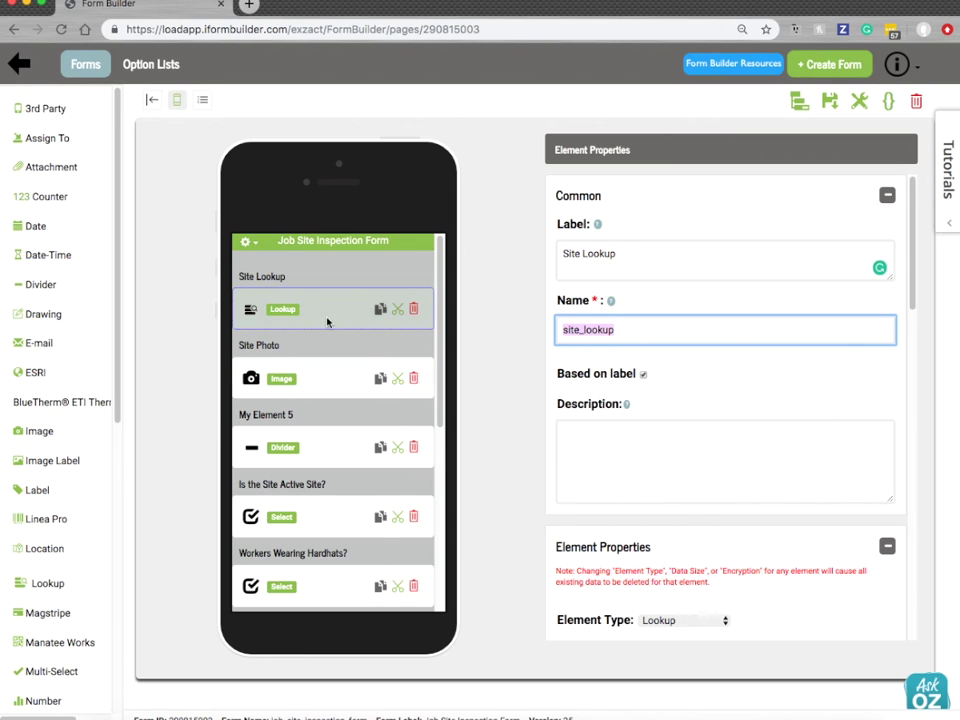
Step: Set the Site Photo element's dynamic value to site_lookup.site_photo and save the form
click(319, 386)
scroll(626, 375, down, 3)
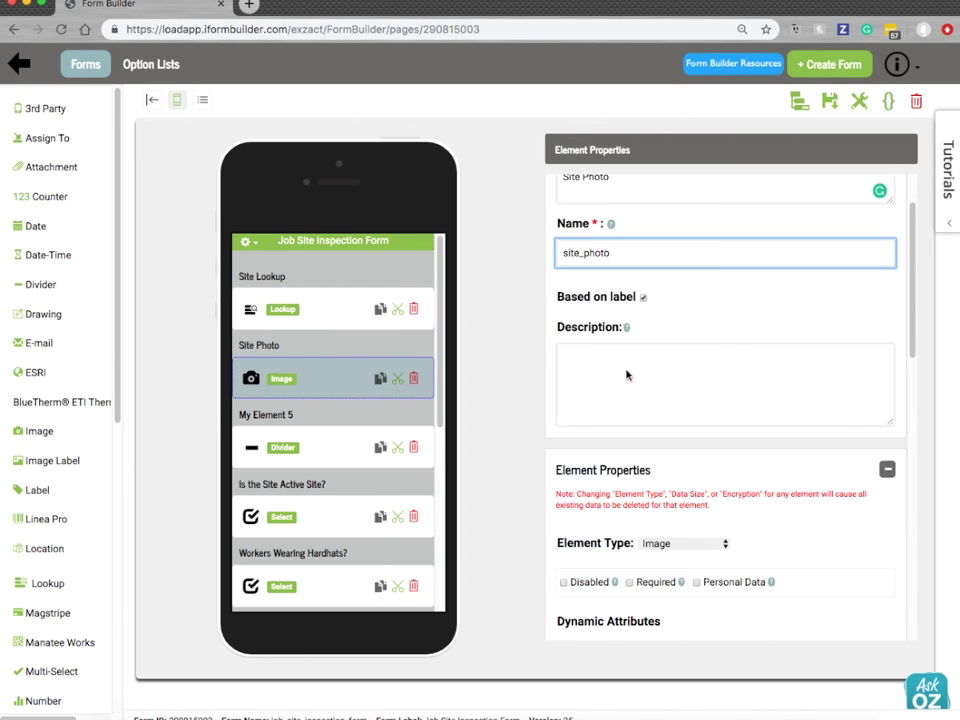
scroll(614, 509, down, 3)
double_click(591, 519)
text(site_lookup.site_photo)
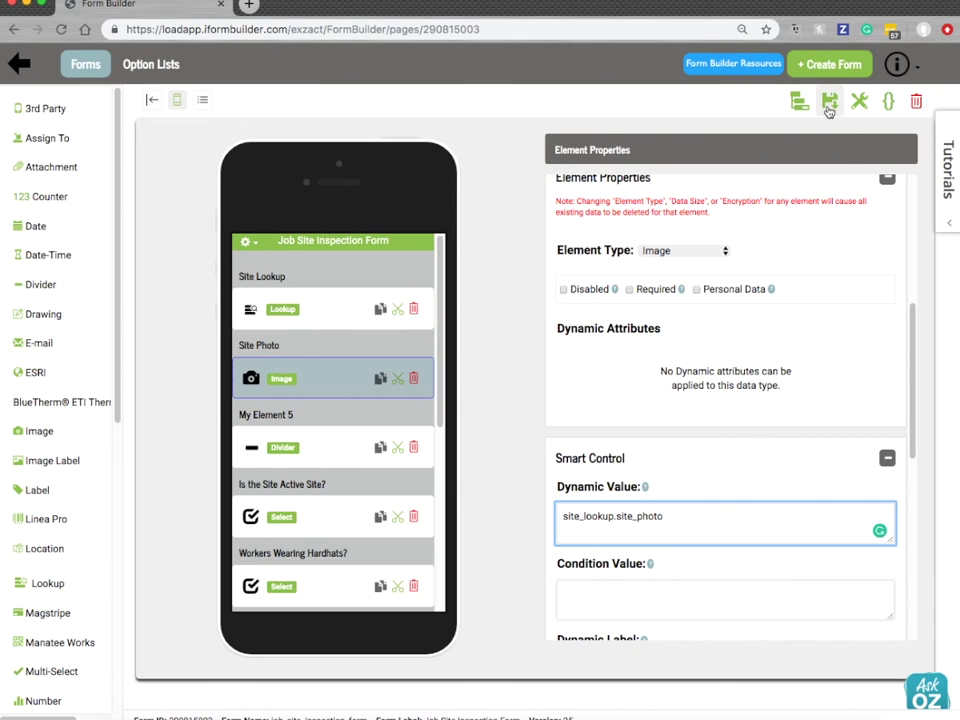
click(829, 100)
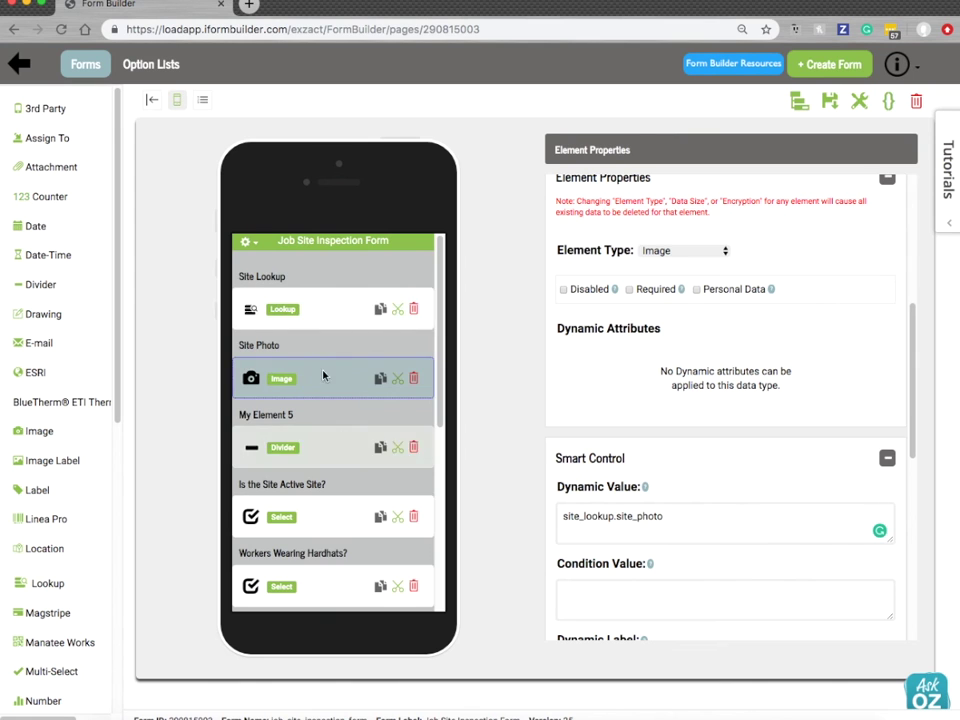
Step: Examine the Site Lookup element's name, dynamic attributes and smart control settings
click(318, 299)
scroll(579, 337, up, 3)
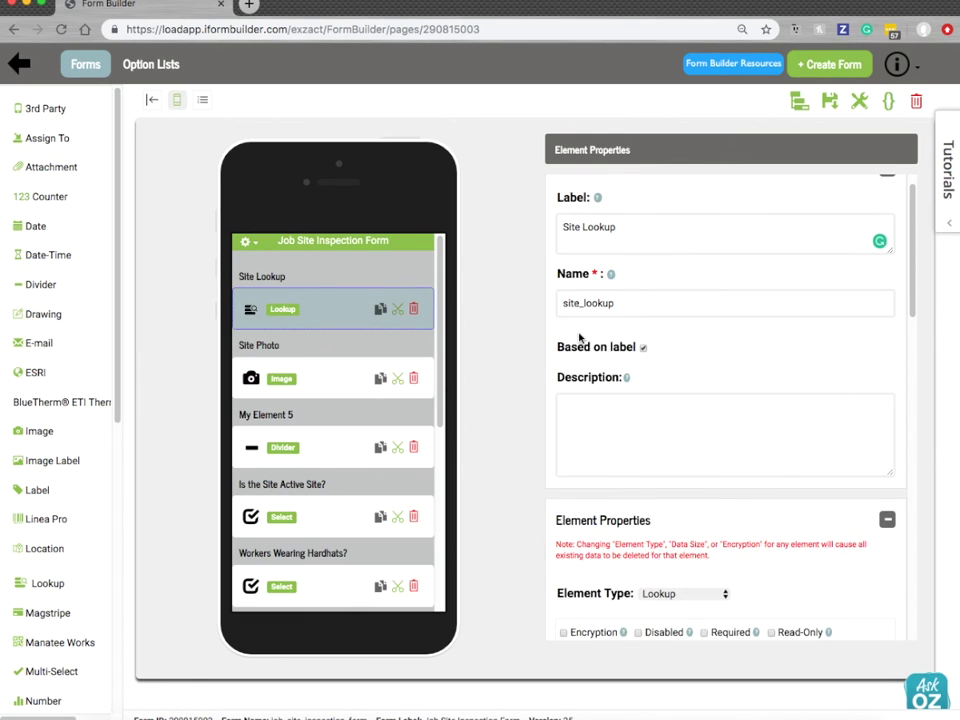
scroll(579, 337, down, 4)
scroll(579, 337, down, 3)
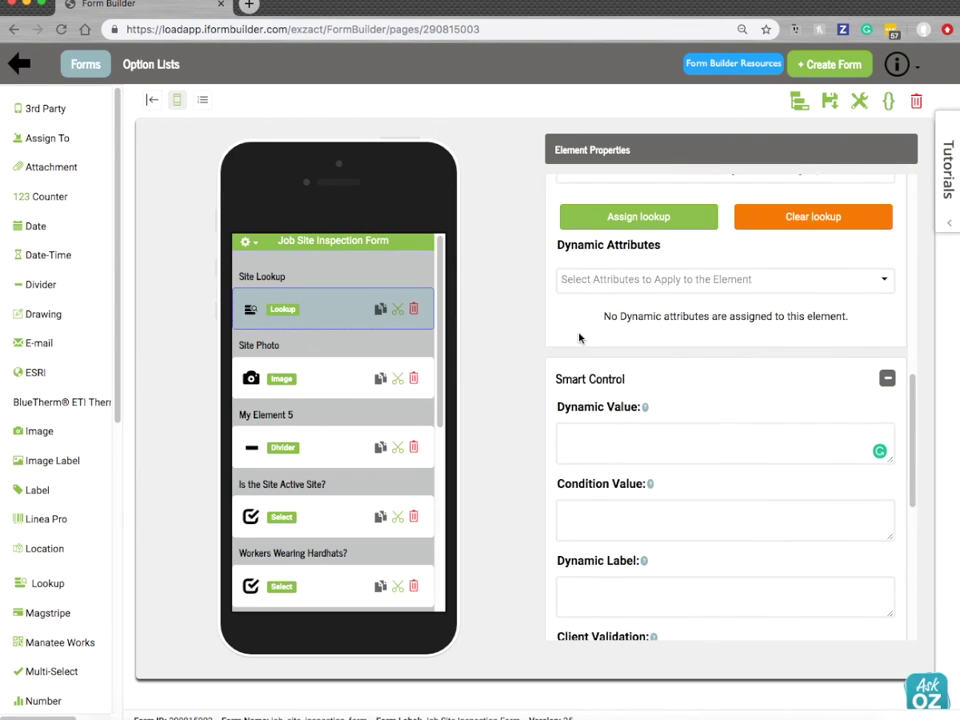